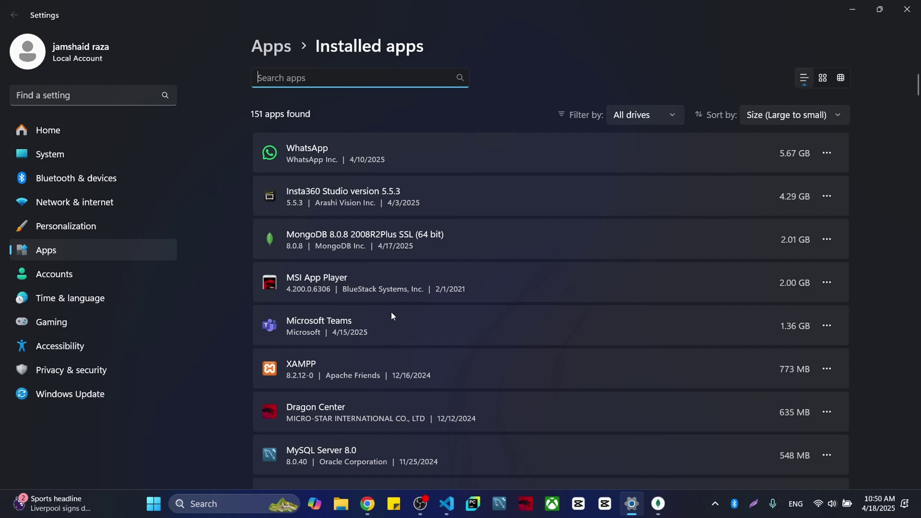
Step: View This PC's drive space (C: 17.1 GB free of 215 GB), then return to Settings
left_click(337, 508)
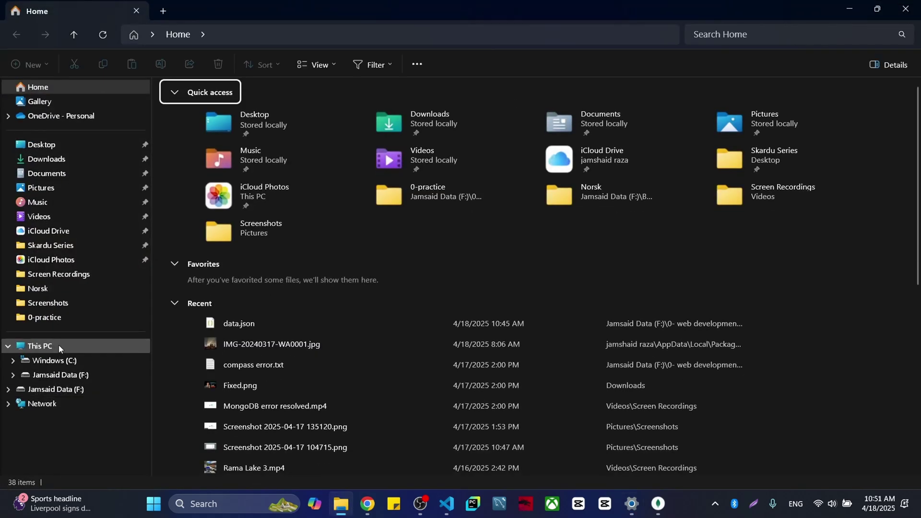
left_click(59, 345)
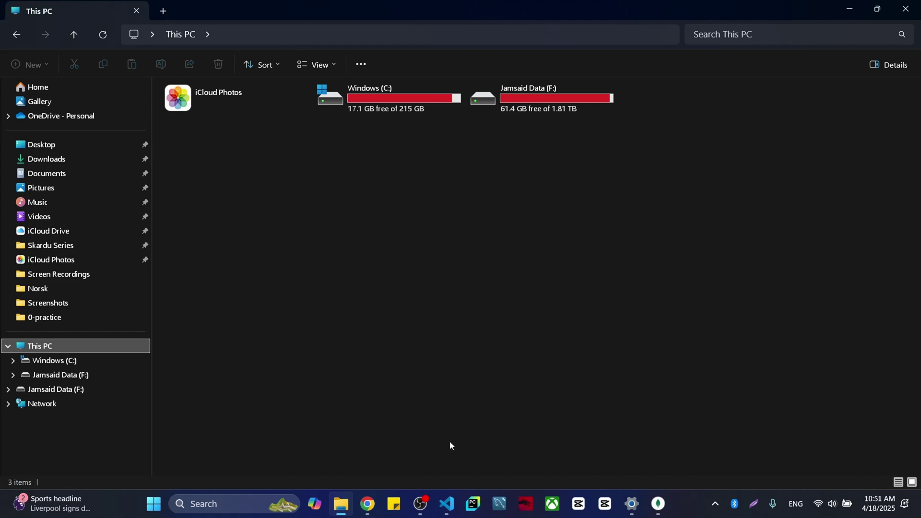
left_click(632, 503)
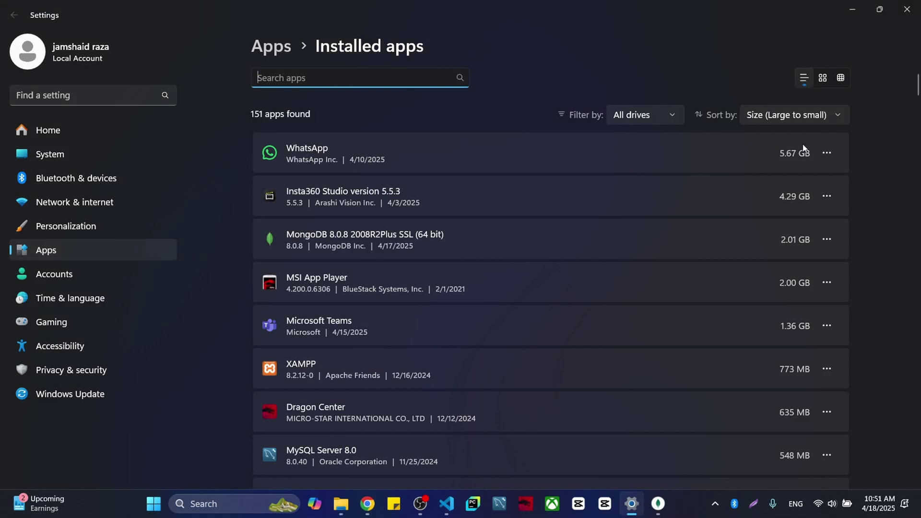
Step: Show WhatsApp's app options (Advanced options, Move, Uninstall), then minimize Settings to reveal This PC
left_click(826, 154)
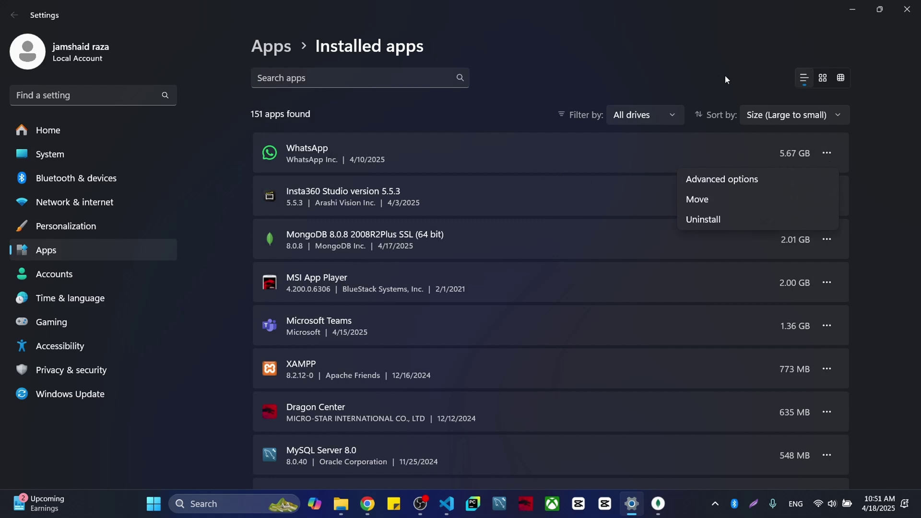
left_click(851, 11)
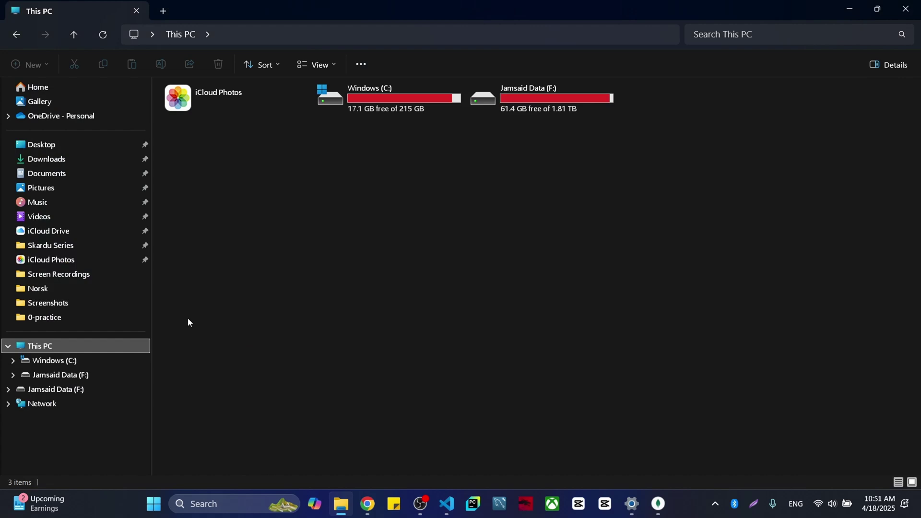
Step: Open the Windows (C:) drive and show the See more menu listing Cleanup, Format and Options
left_click(65, 366)
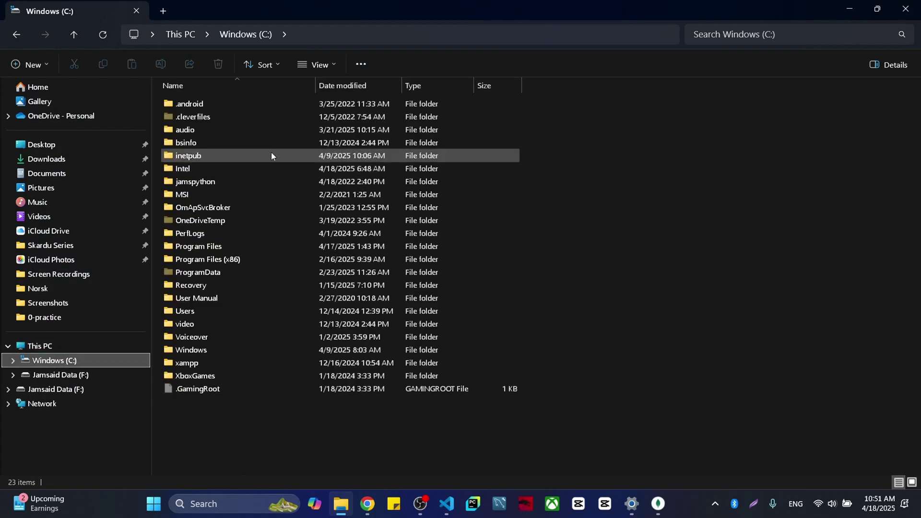
left_click(331, 66)
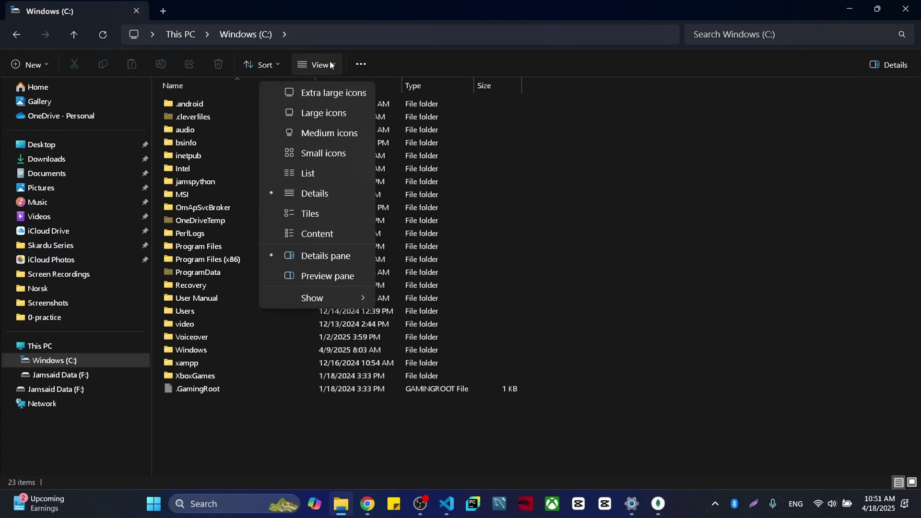
left_click(356, 69)
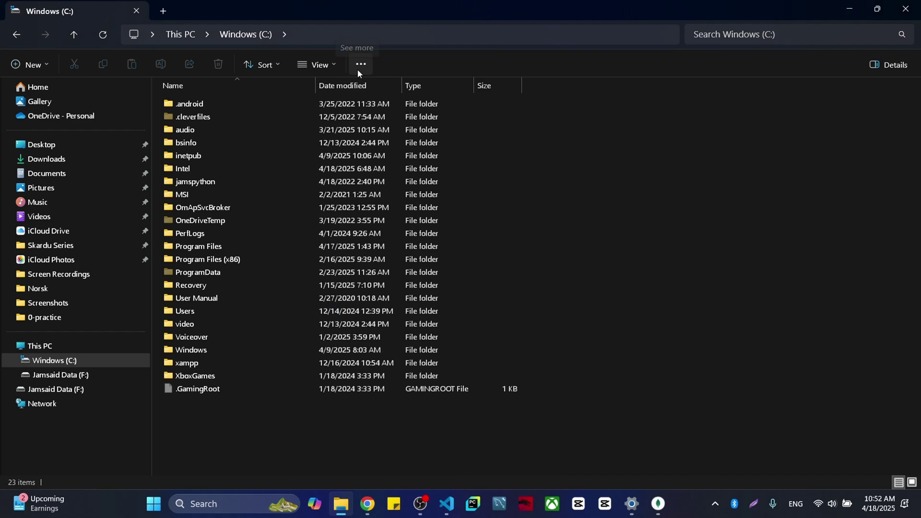
left_click(360, 64)
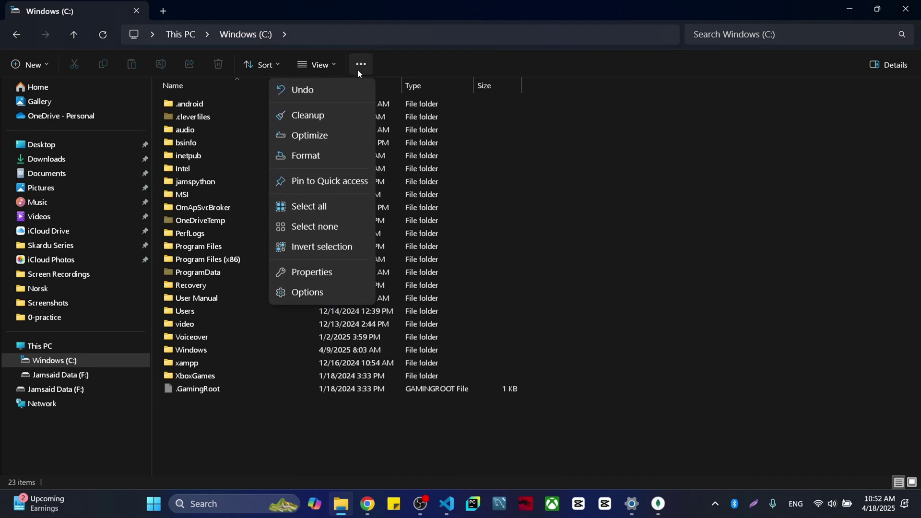
Step: Enable 'Show hidden files, folders, and drives' in Folder Options and apply it
left_click(310, 295)
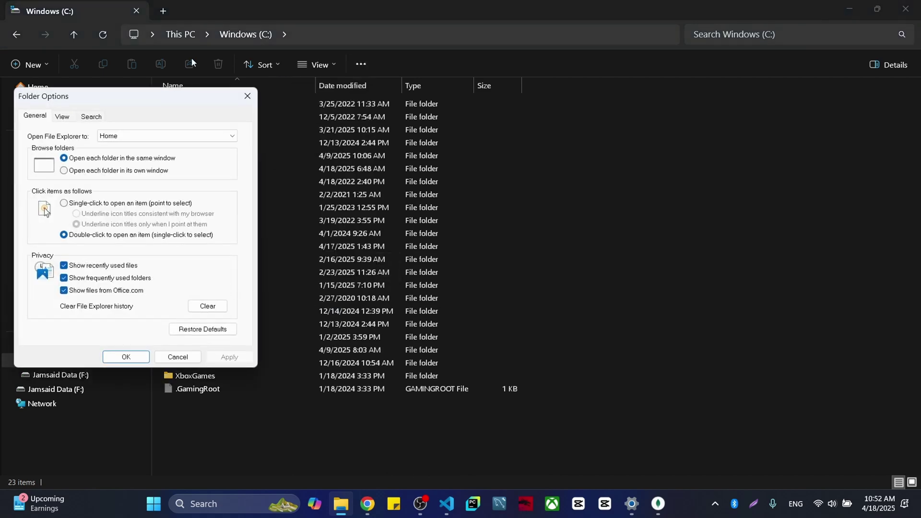
left_click_drag(159, 93, 552, 103)
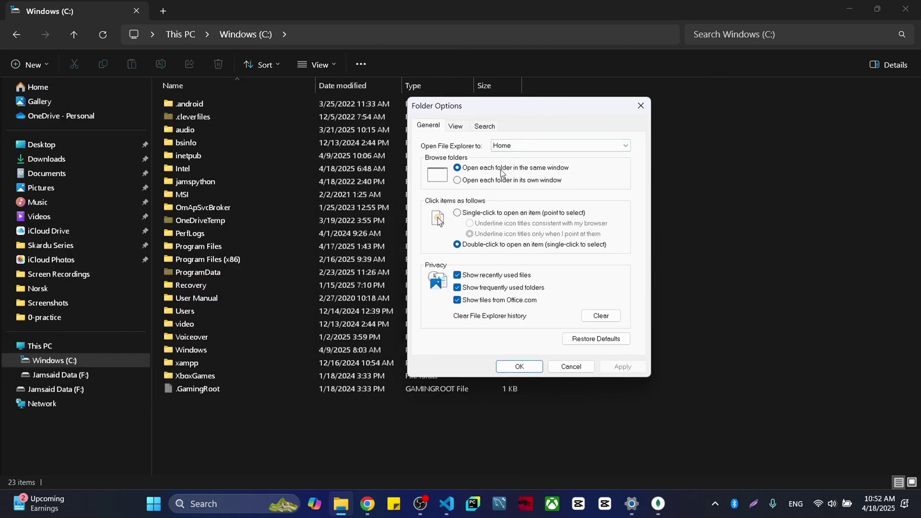
left_click(455, 126)
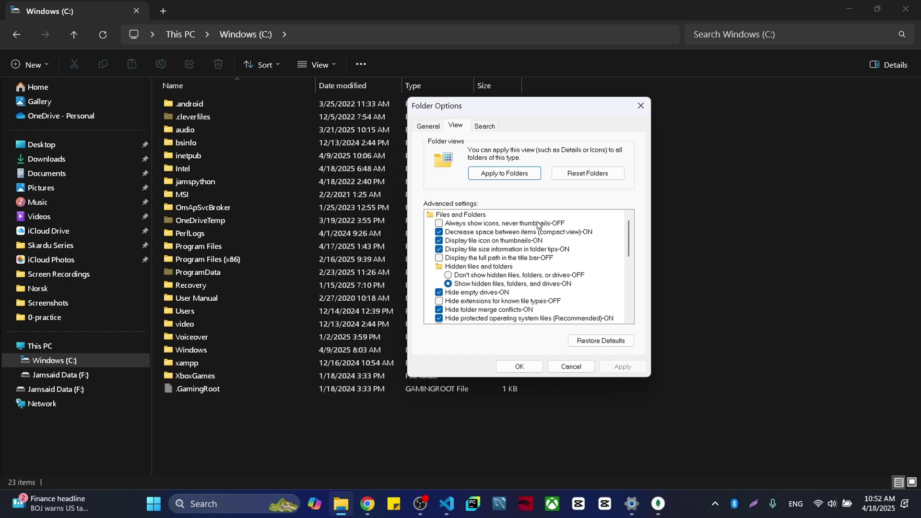
left_click(449, 275)
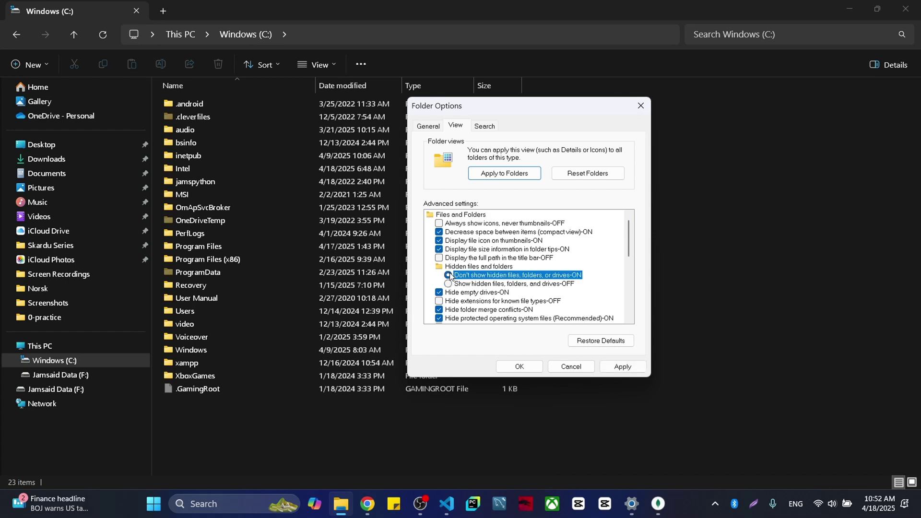
left_click(628, 368)
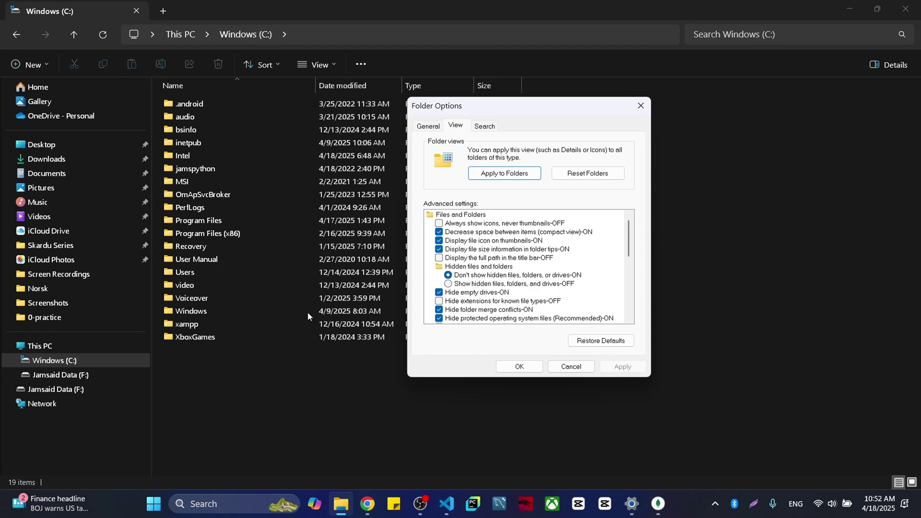
left_click(453, 286)
left_click(632, 368)
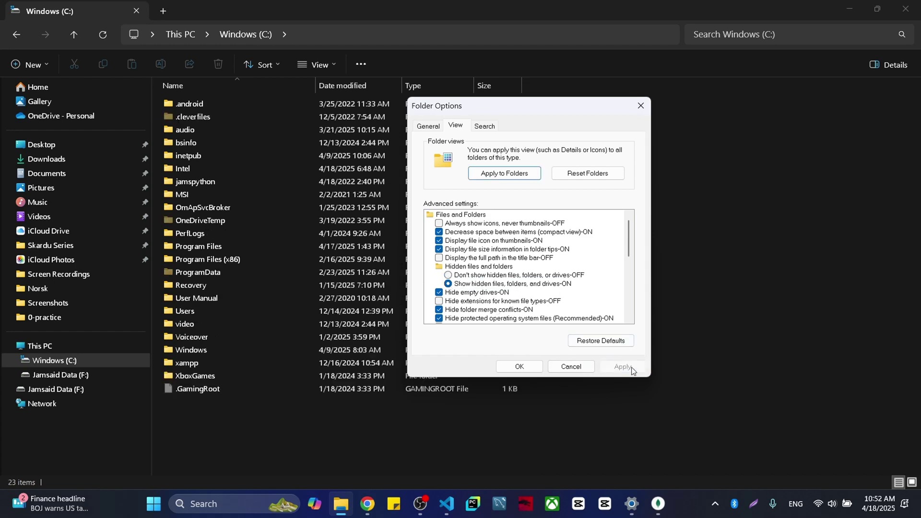
left_click(525, 371)
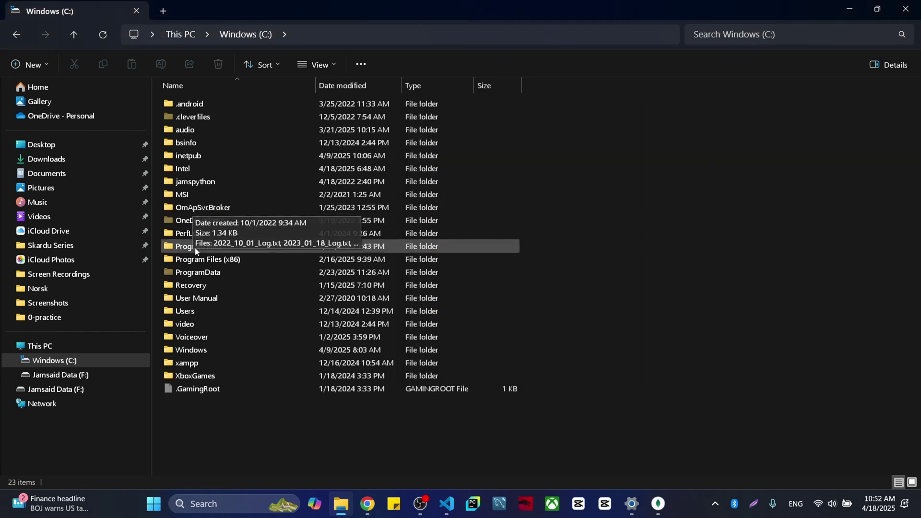
Step: Open Users on C: and confirm the account name via the Start menu's user button
double_click(198, 310)
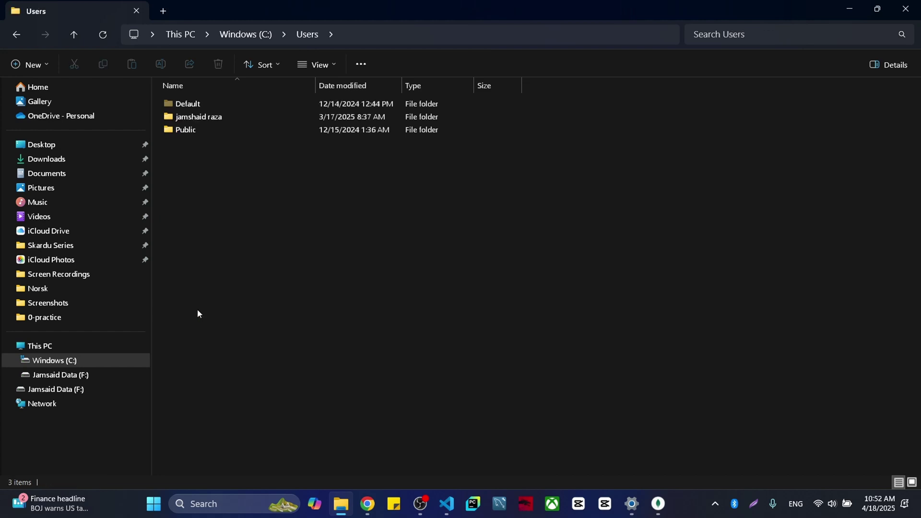
left_click(210, 121)
left_click(154, 503)
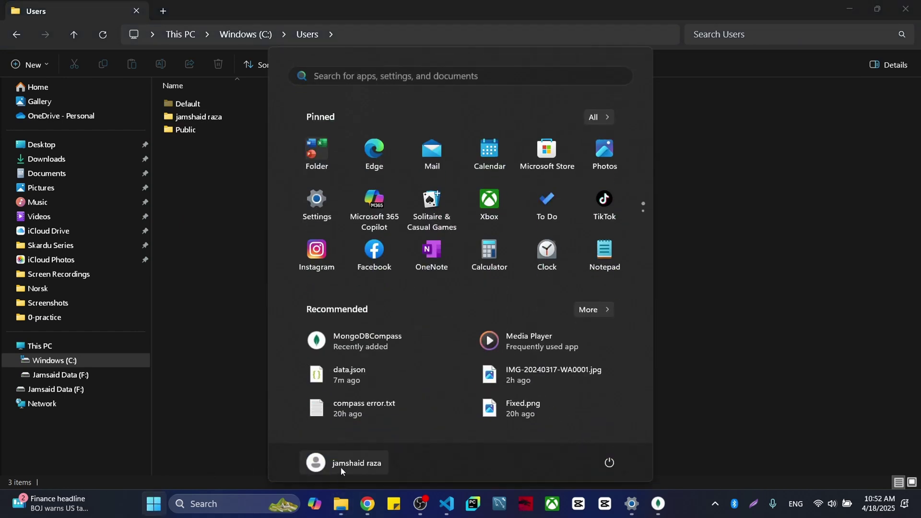
left_click(340, 468)
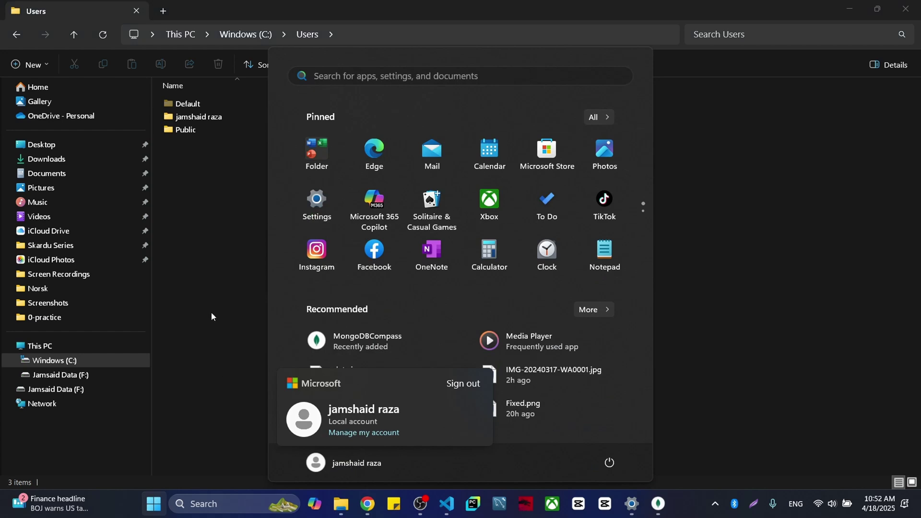
left_click(227, 238)
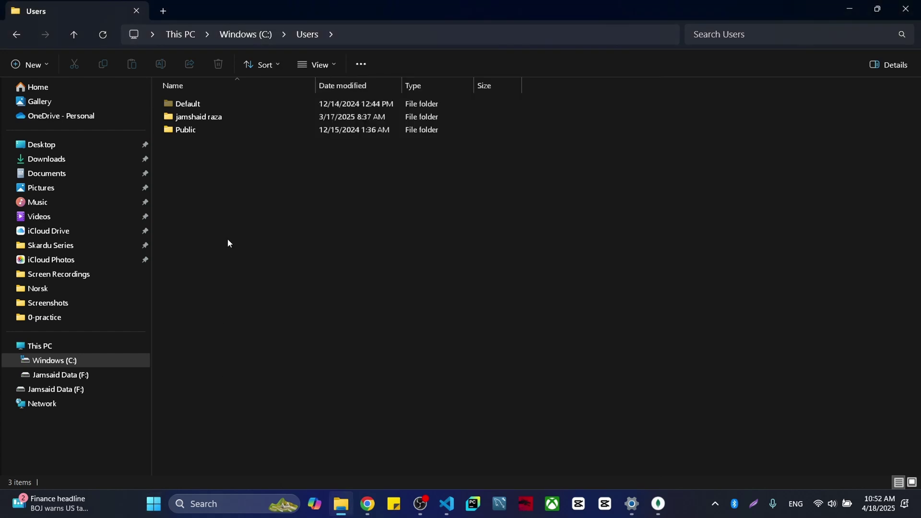
left_click(199, 129)
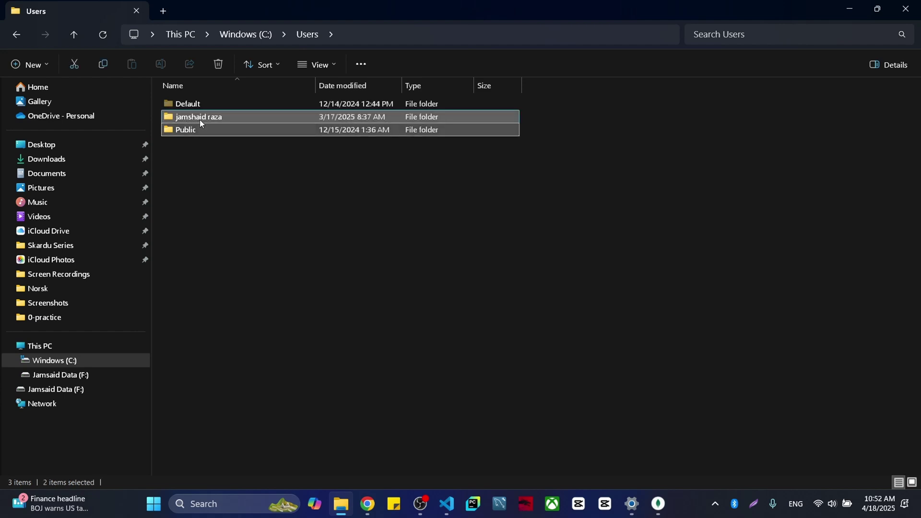
Step: Drill through the user folder, AppData and Local into Packages (163 items)
double_click(201, 120)
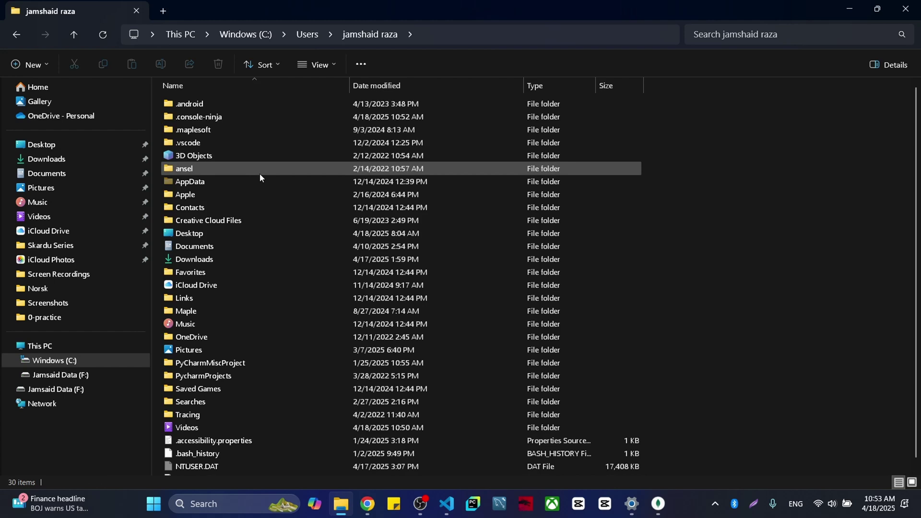
mouse_move(191, 181)
double_click(184, 185)
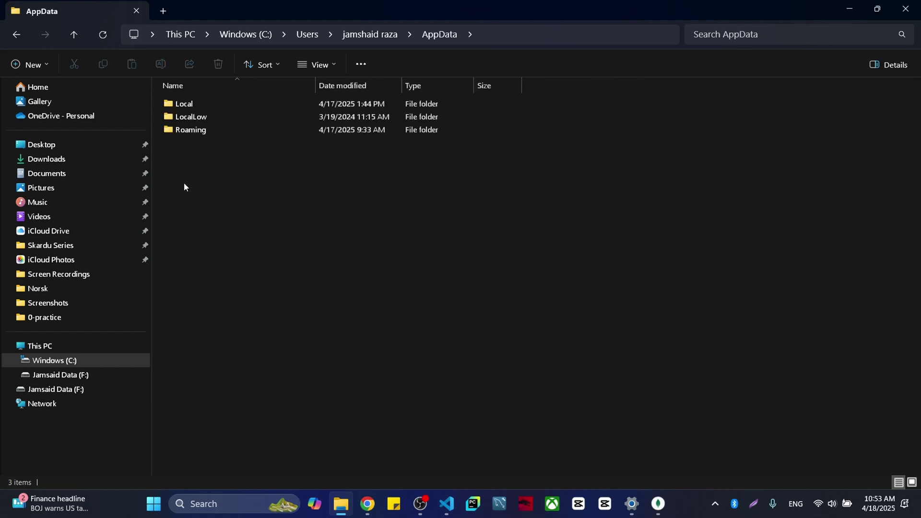
double_click(207, 104)
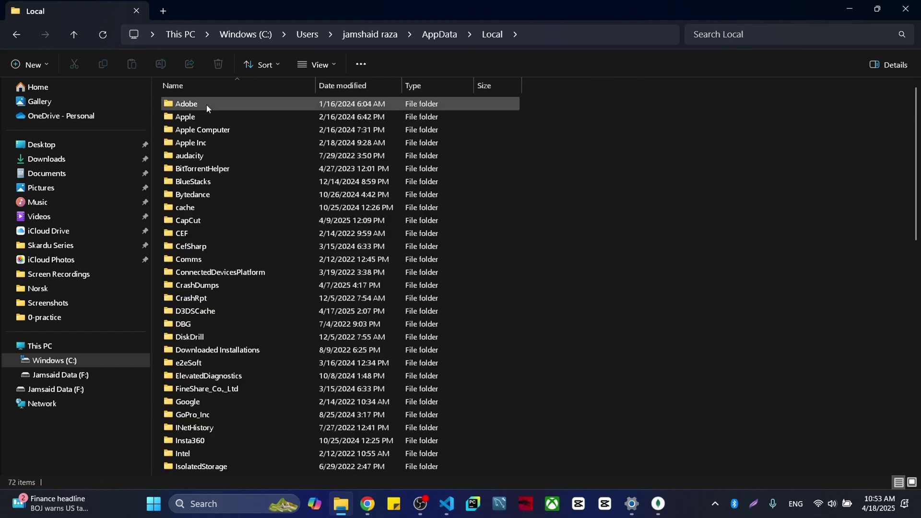
scroll(280, 285, "down", 2)
scroll(280, 285, "down", 1)
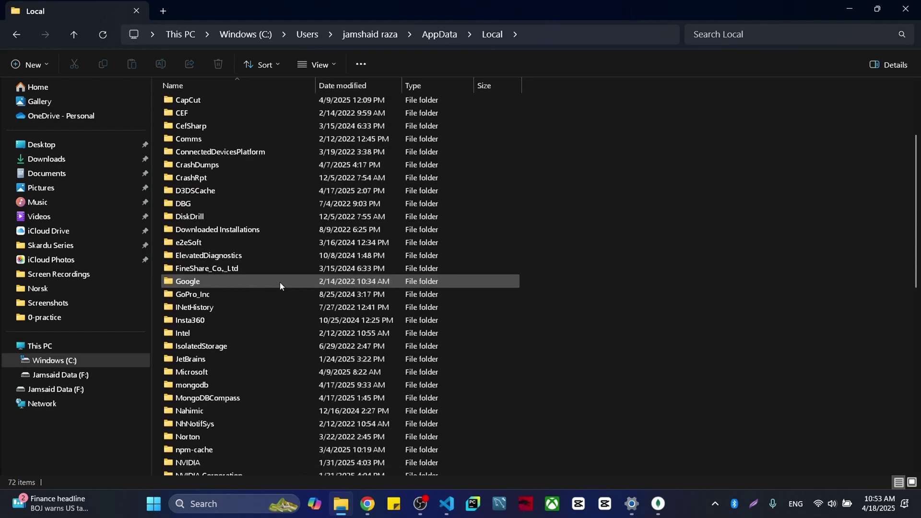
scroll(280, 285, "down", 3)
scroll(223, 401, "down", 1)
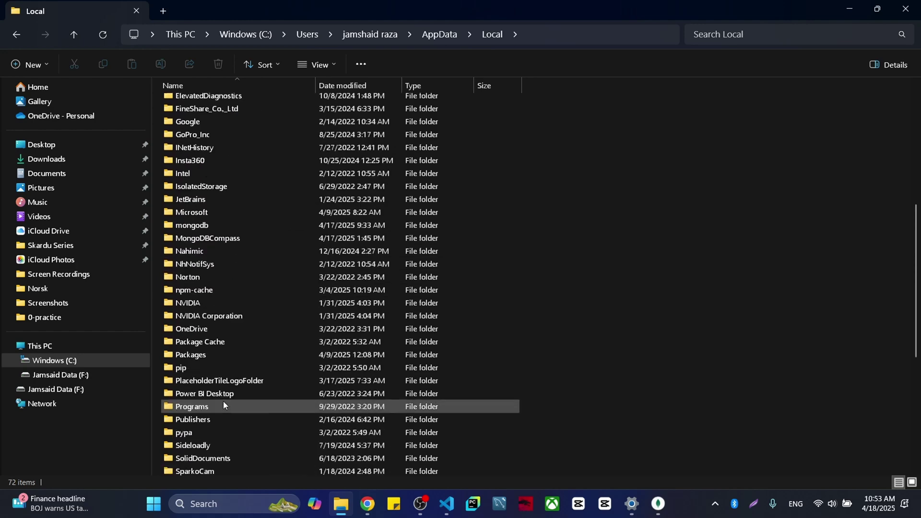
scroll(223, 401, "down", 3)
scroll(223, 401, "up", 1)
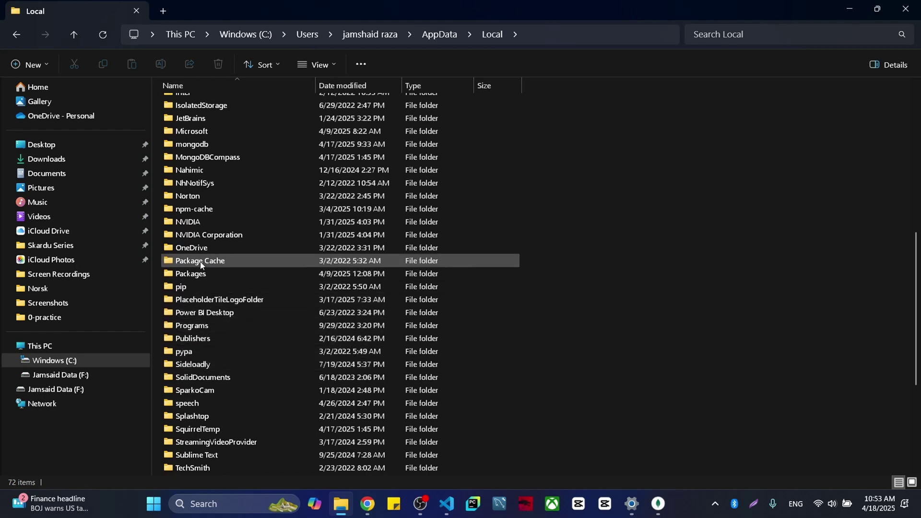
double_click(198, 274)
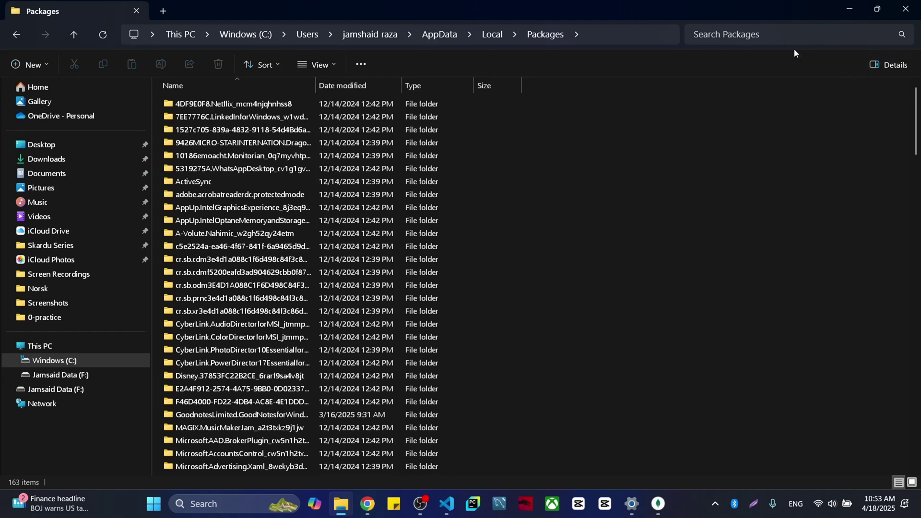
Step: Search Packages for 'whats' and open the 5319275A.WhatsAppDesktop folder
left_click(770, 39)
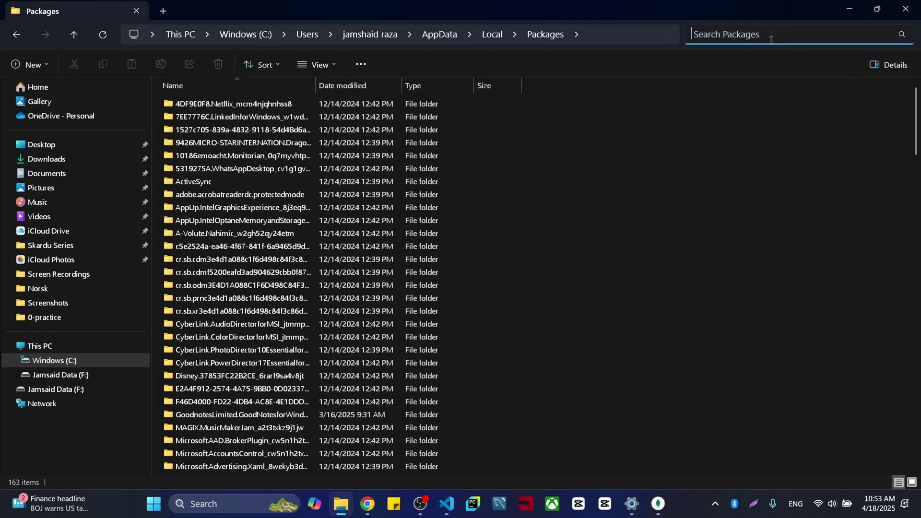
type("what")
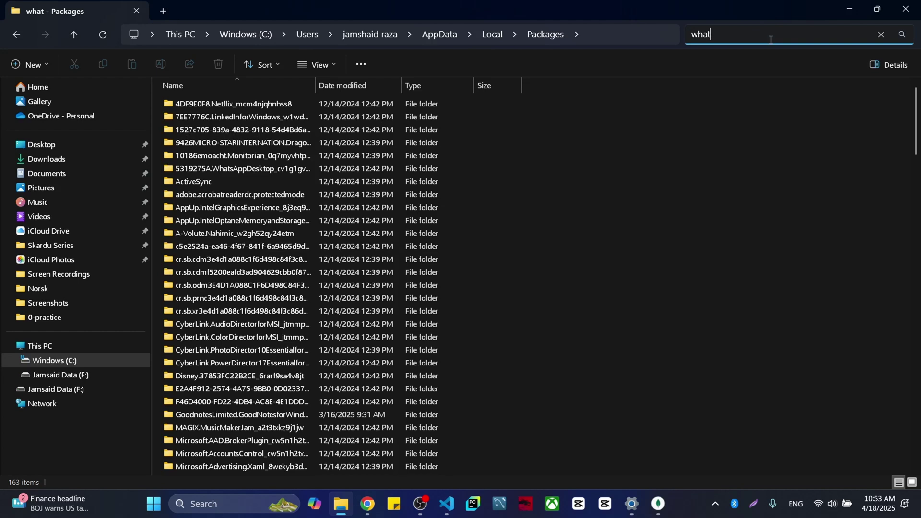
type("s")
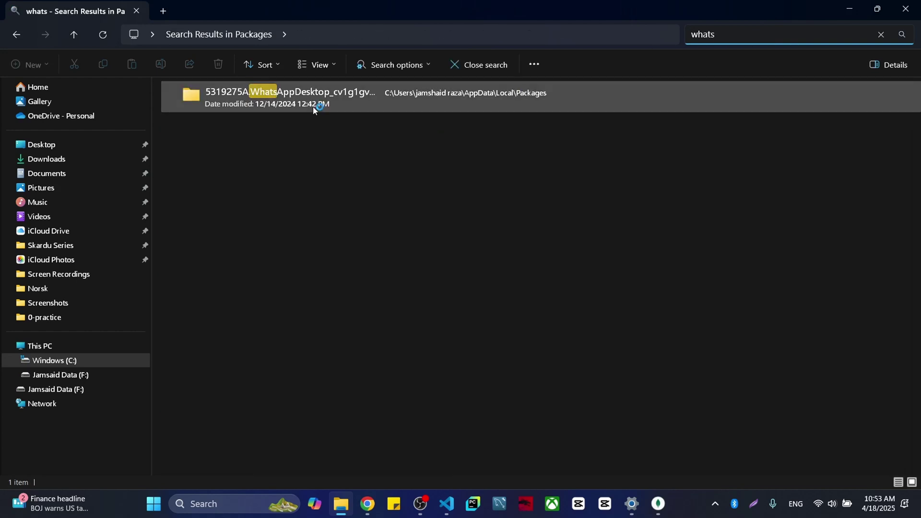
double_click(313, 109)
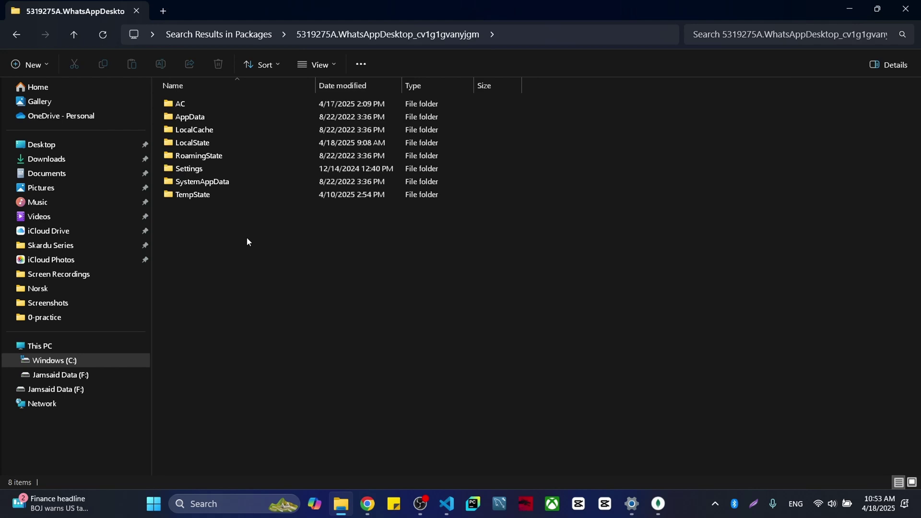
Step: Go into LocalState, then shared, then transfers inside the WhatsApp package
double_click(241, 144)
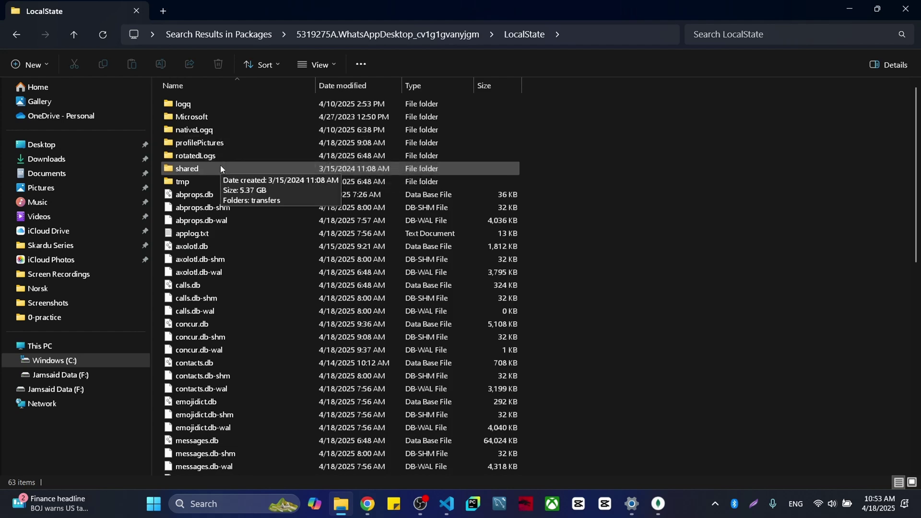
double_click(220, 169)
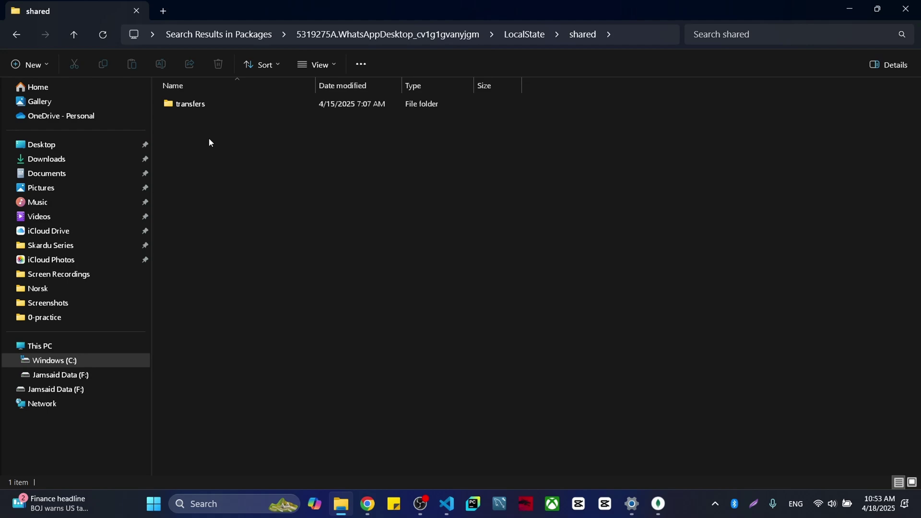
double_click(206, 107)
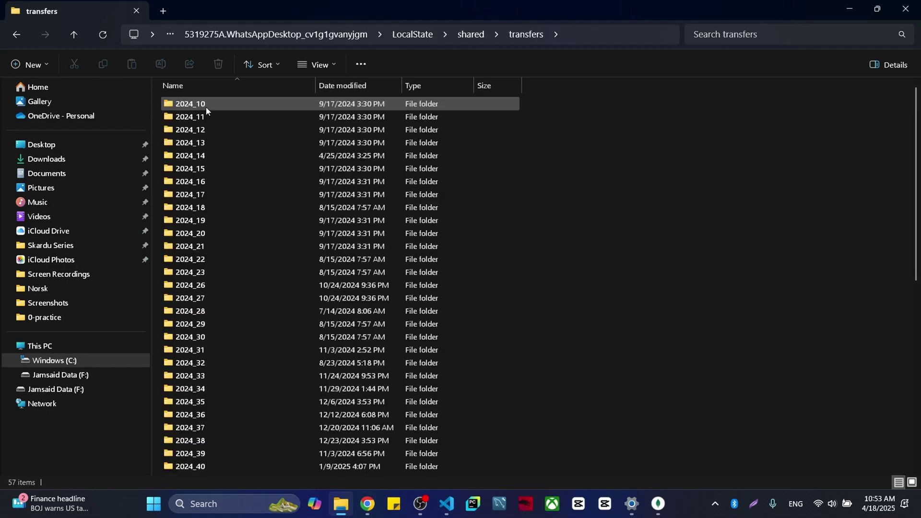
scroll(240, 187, "down", 8)
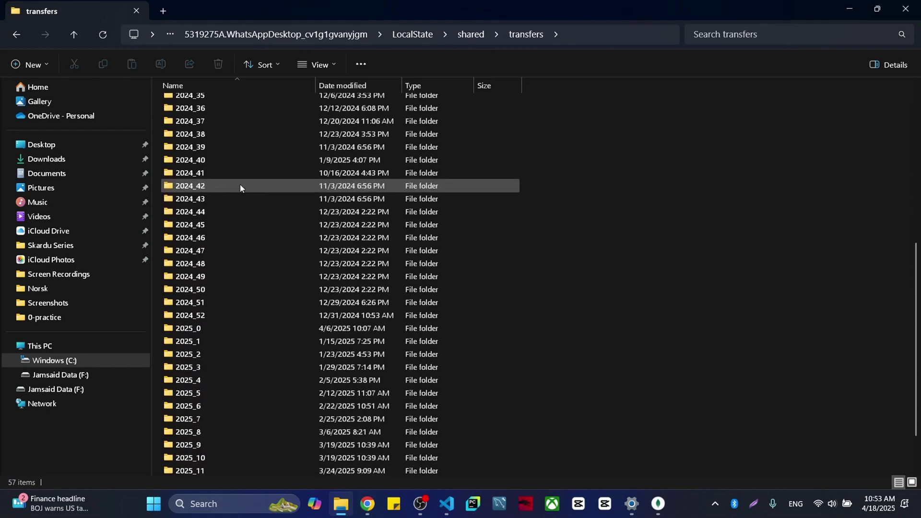
scroll(240, 188, "up", 7)
scroll(239, 186, "up", 1)
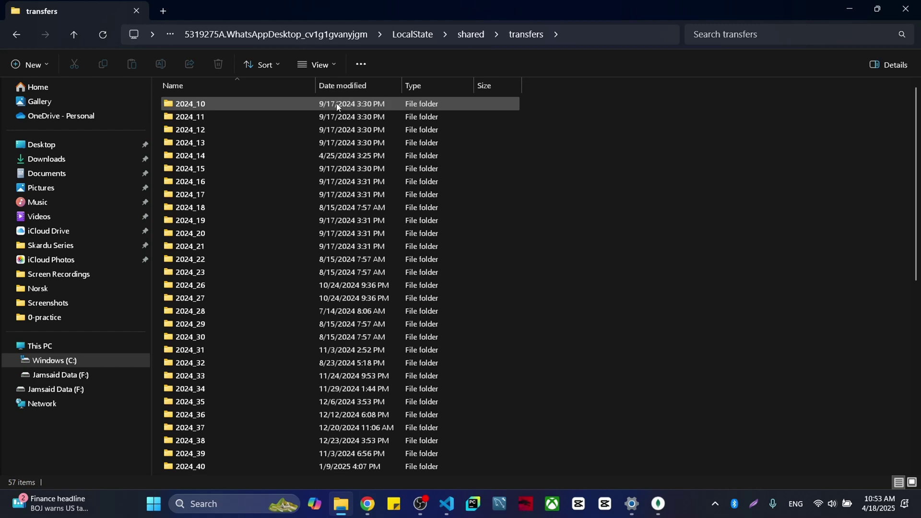
scroll(538, 240, "down", 10)
scroll(539, 240, "up", 10)
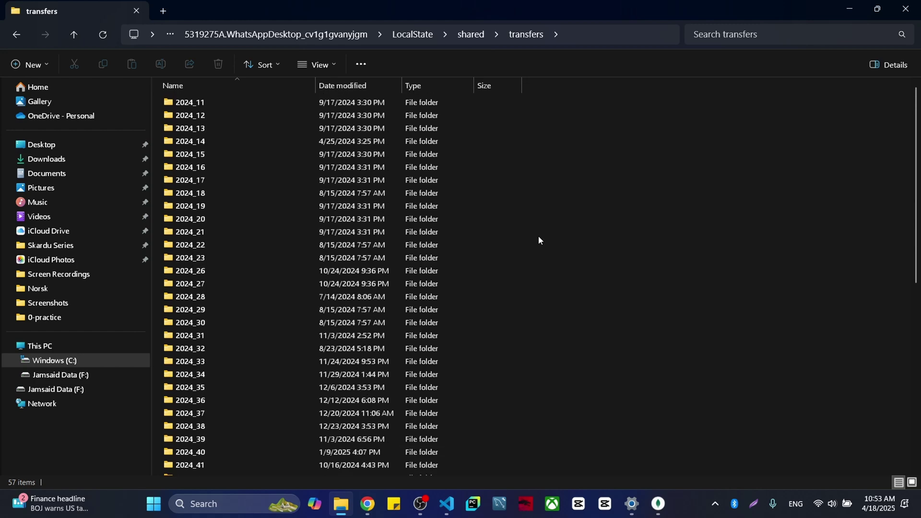
Step: Inspect the empty 2024_28 folder and the 52-file 2025_15 folder, then return to transfers
double_click(192, 317)
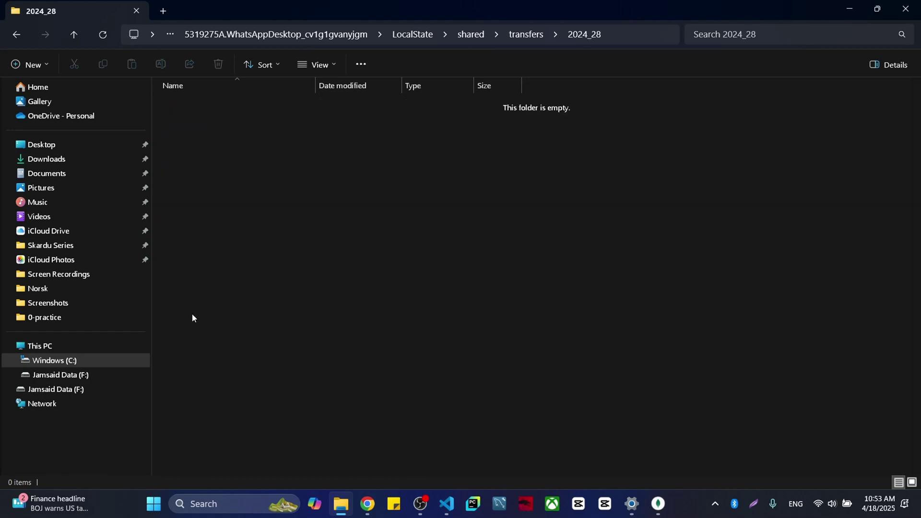
key("alt+Left")
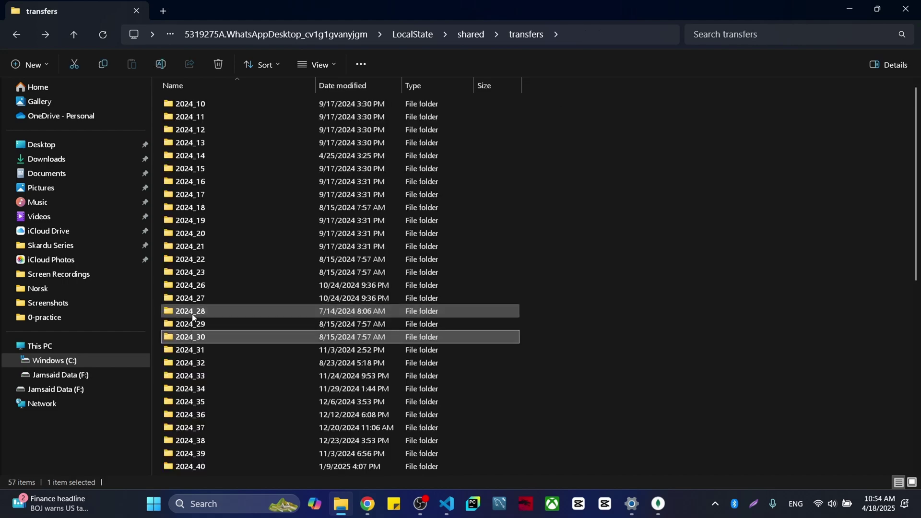
scroll(190, 311, "down", 8)
scroll(190, 311, "down", 2)
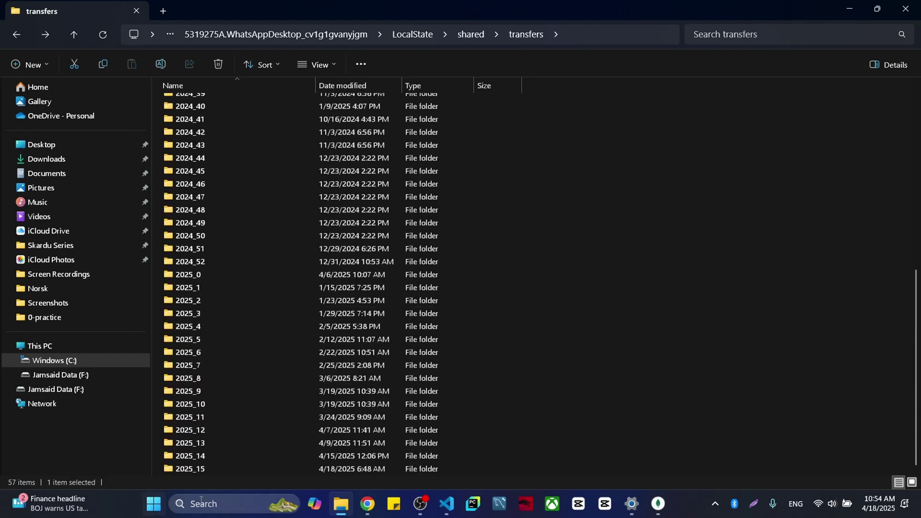
double_click(219, 466)
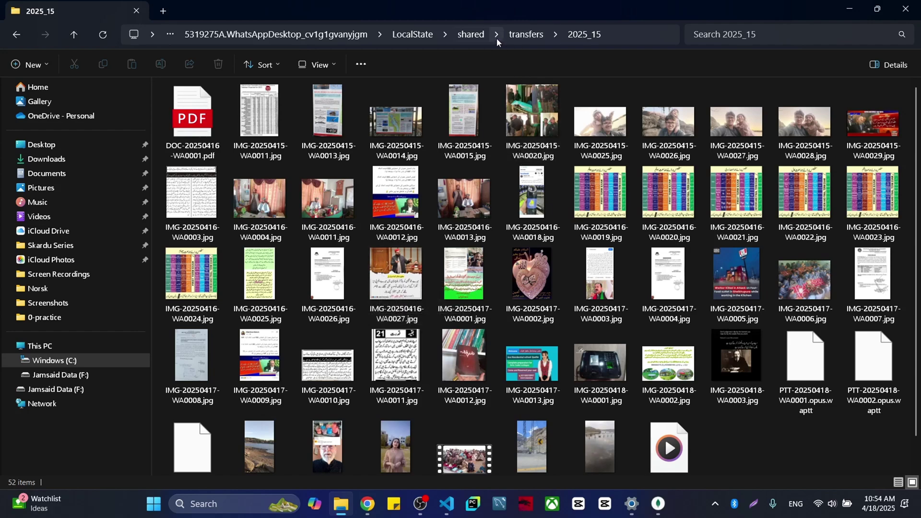
left_click(516, 40)
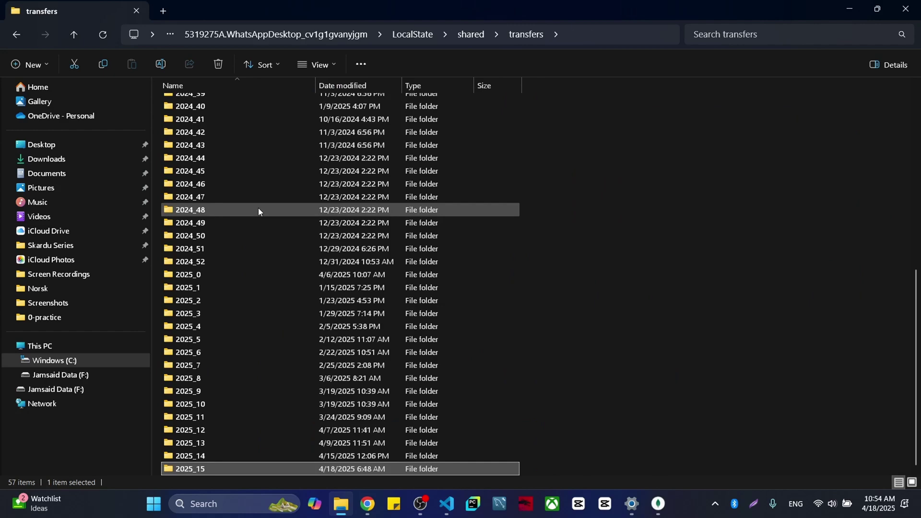
scroll(259, 208, "up", 1)
scroll(259, 209, "up", 8)
Step: Select all 57 folders in transfers and permanently delete them with Shift+Delete, confirming
key("ctrl+a")
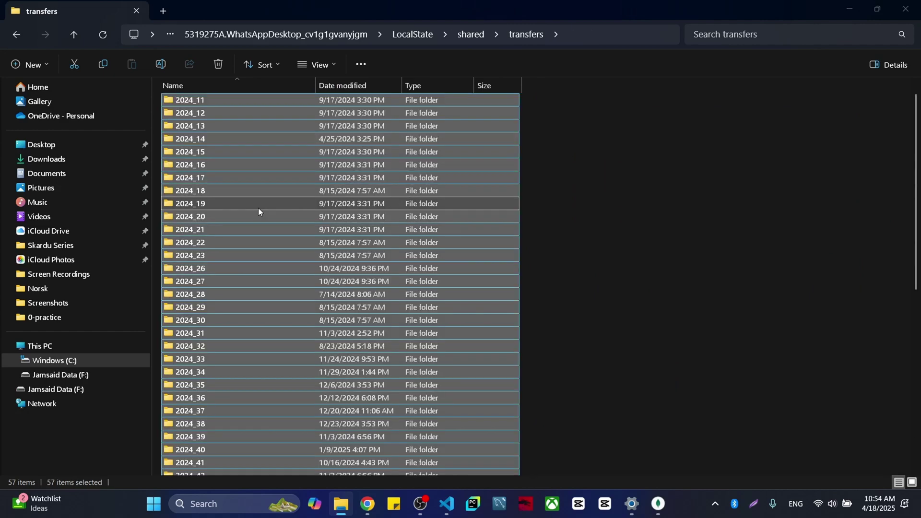
key("shift+Delete")
key("Return")
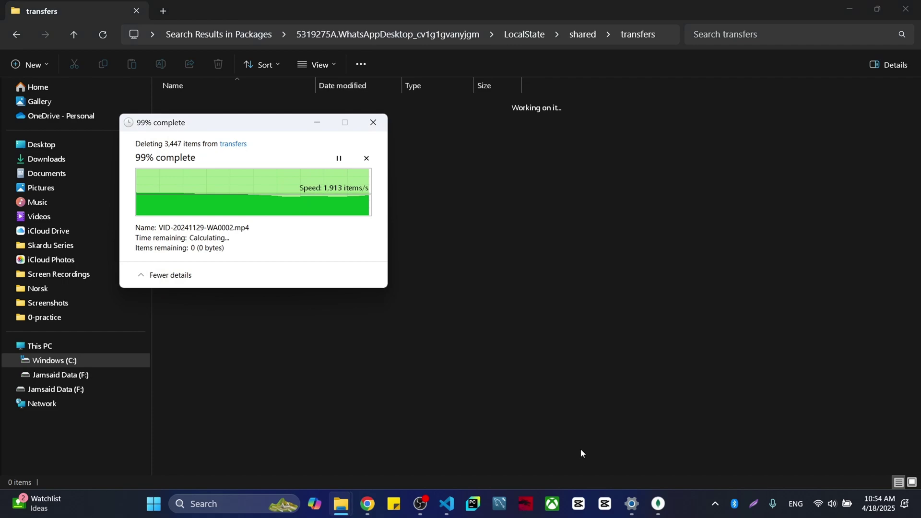
Step: Reopen Add or remove programs and search 'what' to show WhatsApp at 447 MB
left_click(631, 504)
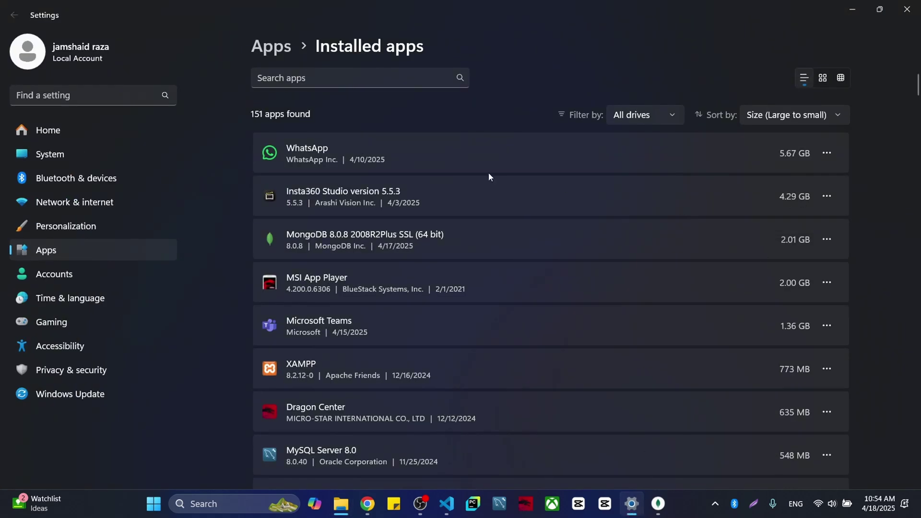
left_click(905, 11)
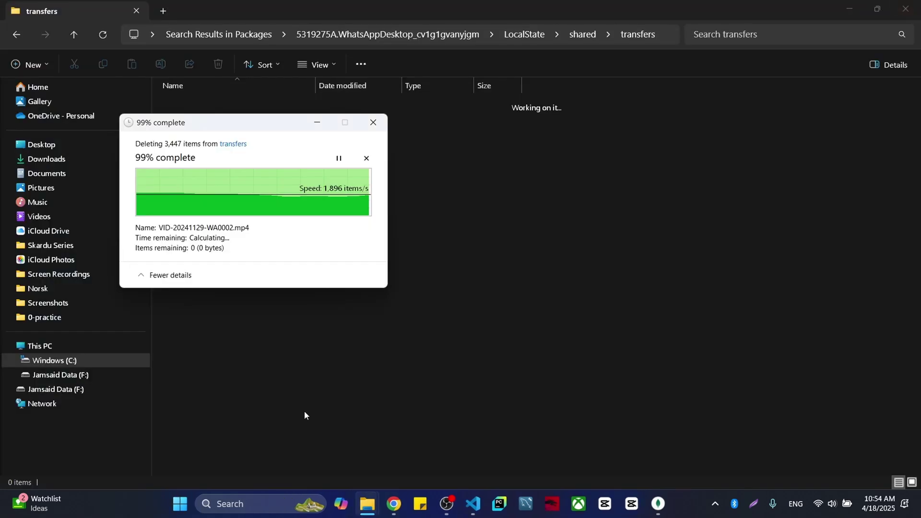
left_click(175, 512)
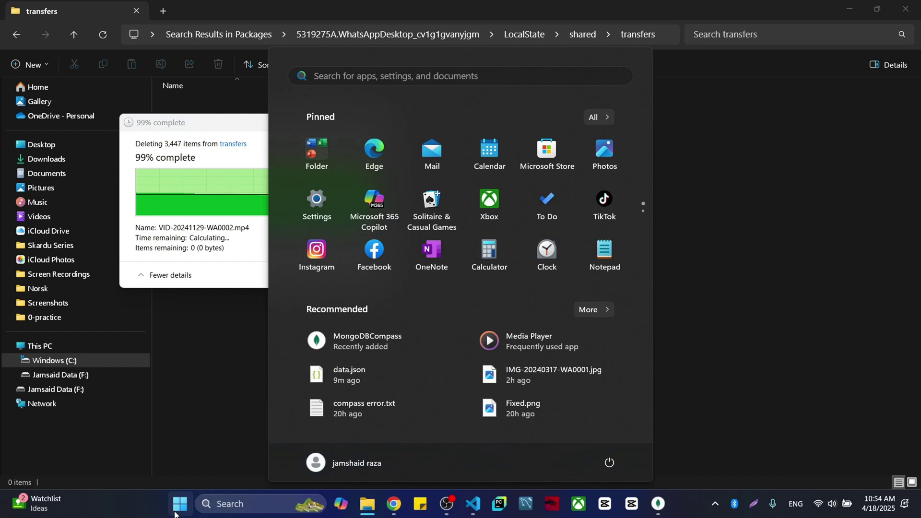
type("add")
key("Return")
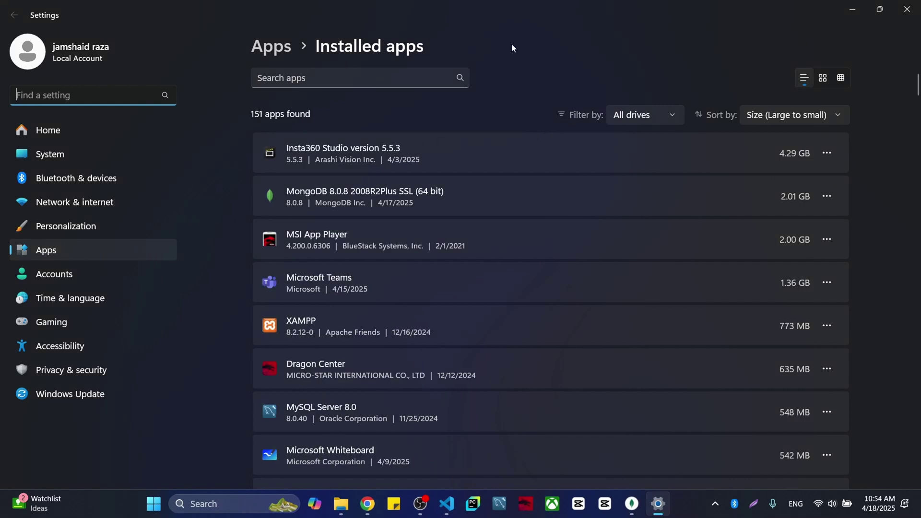
left_click(396, 78)
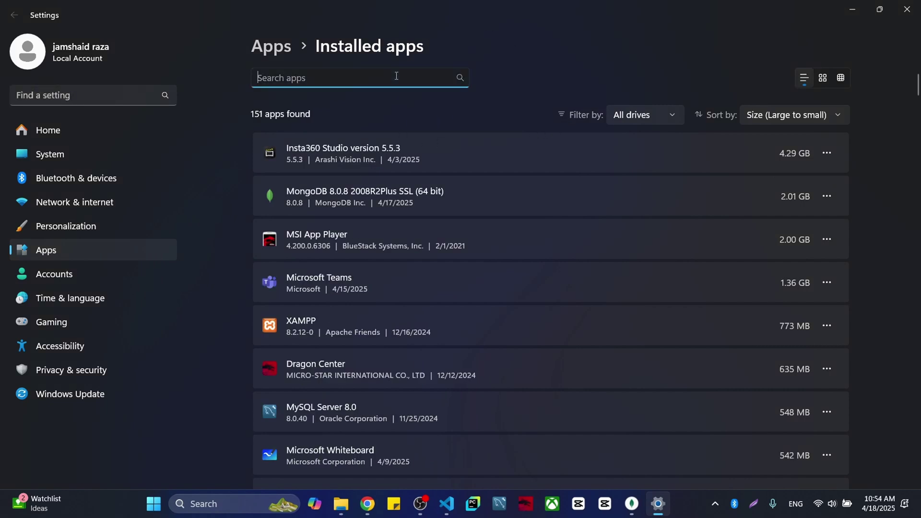
type("what")
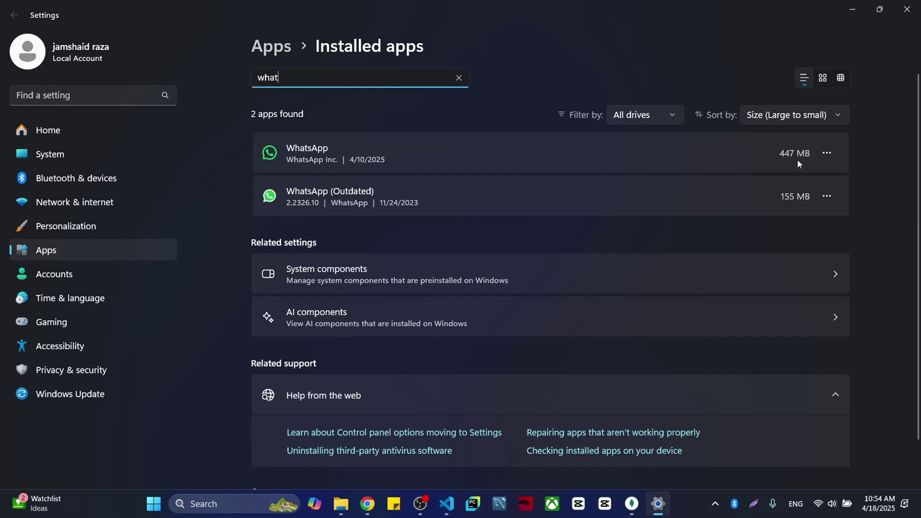
Step: Close Settings to return to the empty WhatsApp transfers folder in File Explorer
left_click(906, 9)
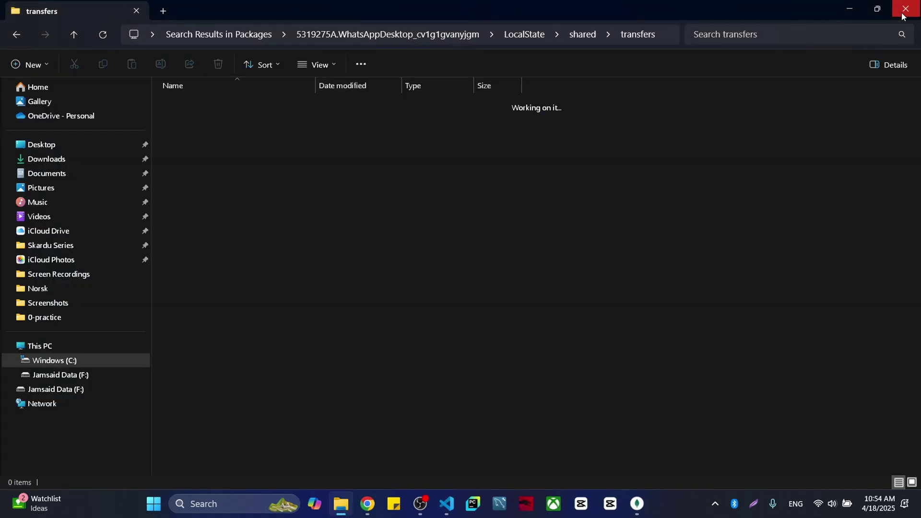